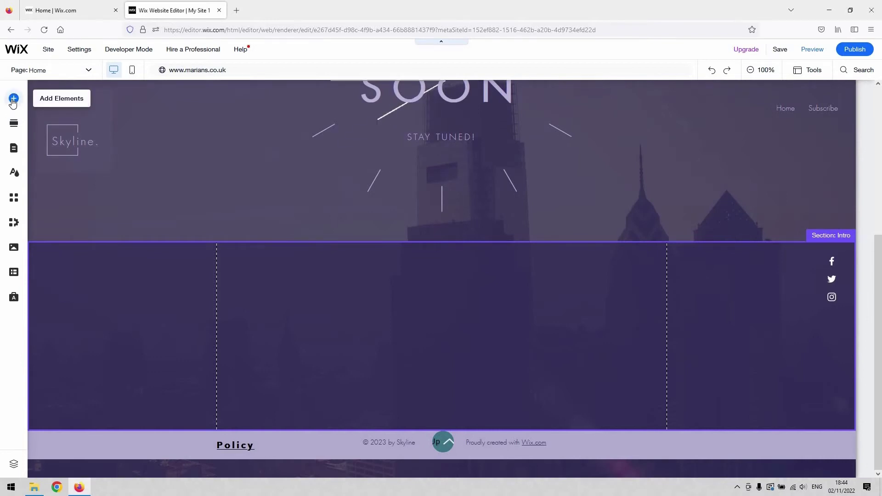
Step: Add Wix Blog to the site from the Blog category of the Add Elements panel
left_click(13, 99)
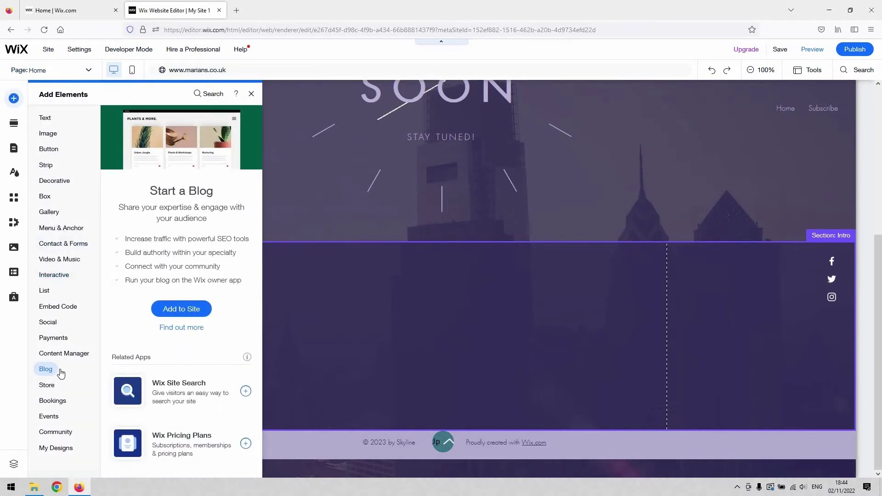
mouse_move(48, 373)
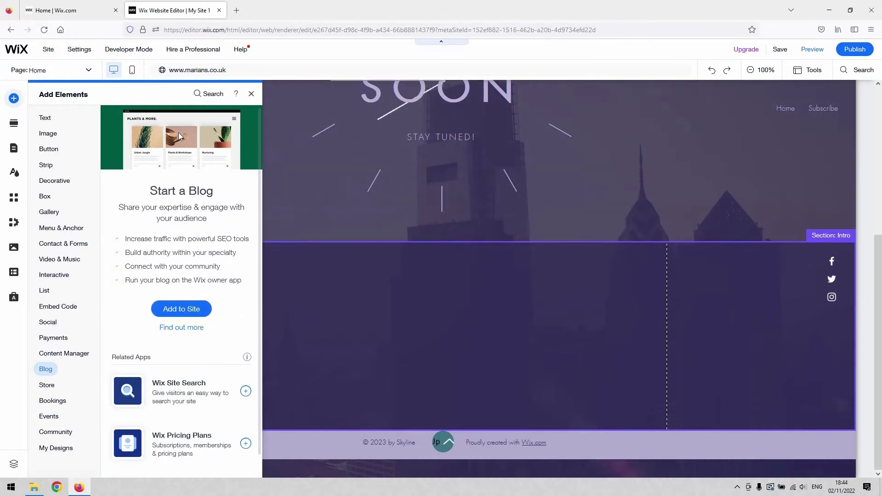
left_click(185, 313)
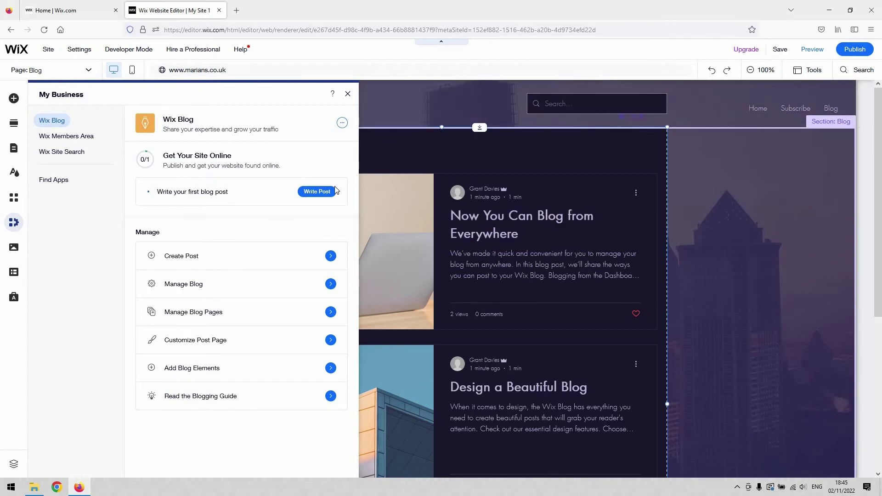
Step: Start writing the first post from the new Blog page's management panel
left_click(316, 195)
Step: Create a post titled 'Blog Title' with body text 'Blog demonstrations using text for you to see it!'
left_click(312, 197)
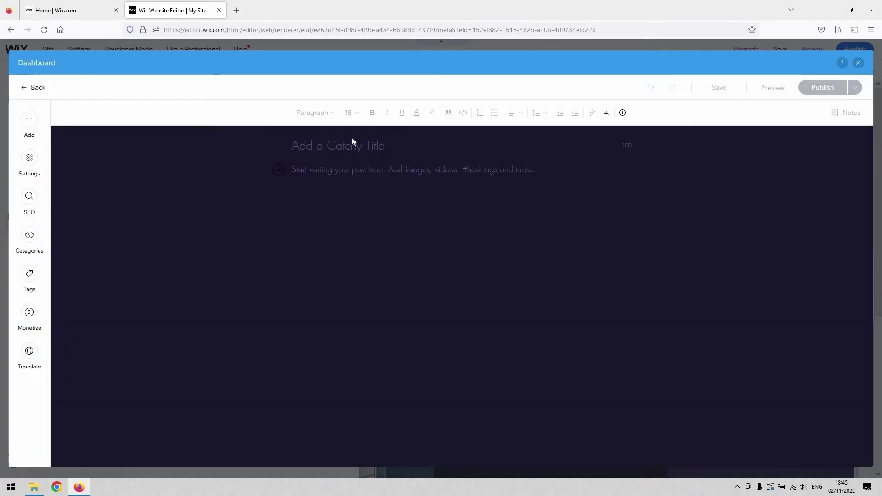
type("Blog Title")
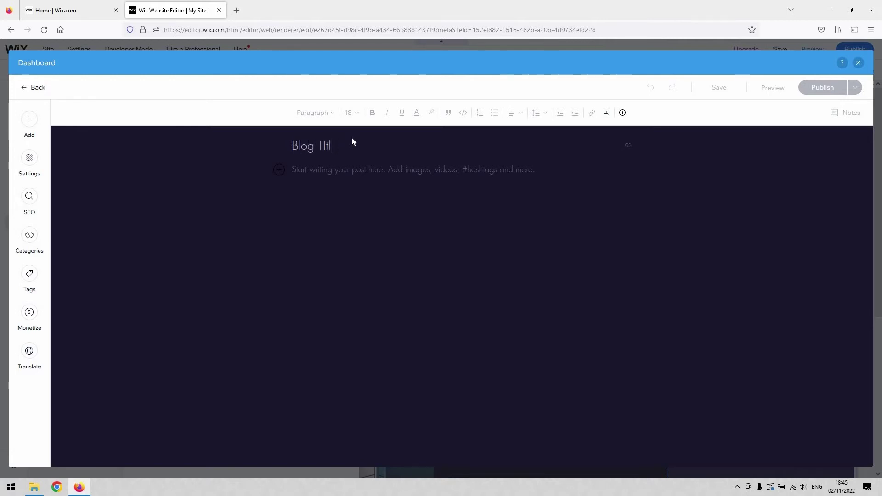
left_click(369, 172)
type("B")
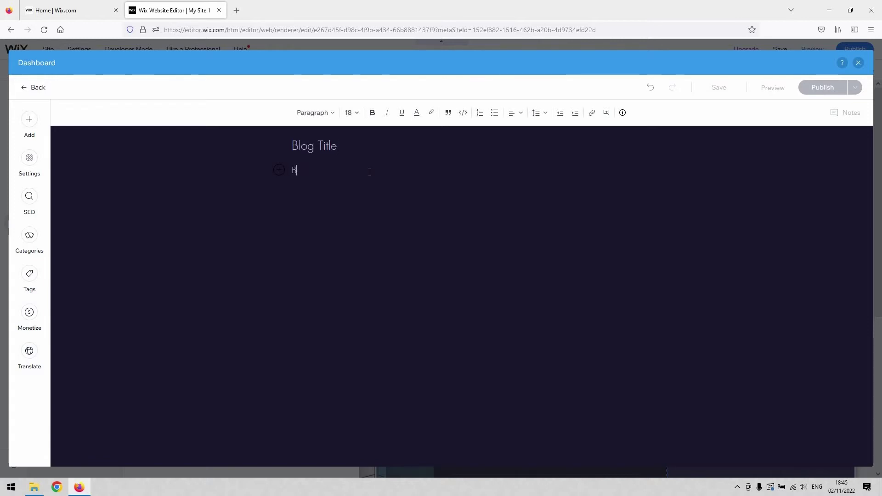
type("log demonstrations using text for you to see it!")
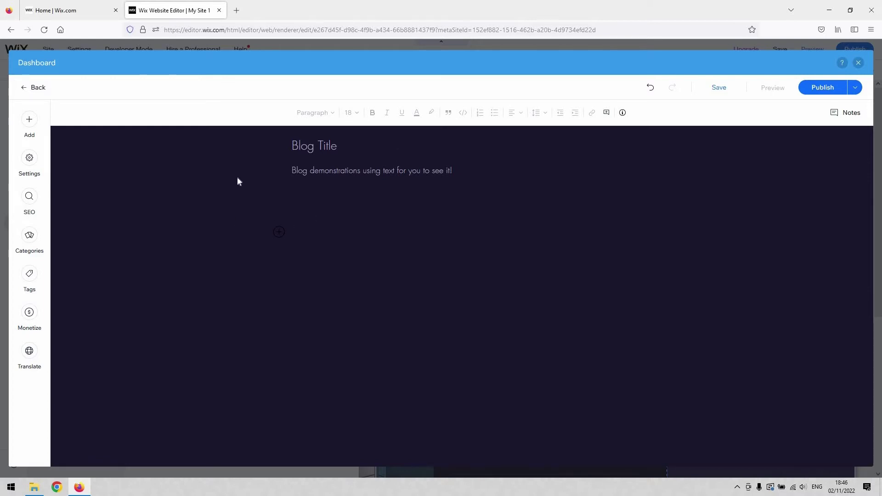
left_click(30, 122)
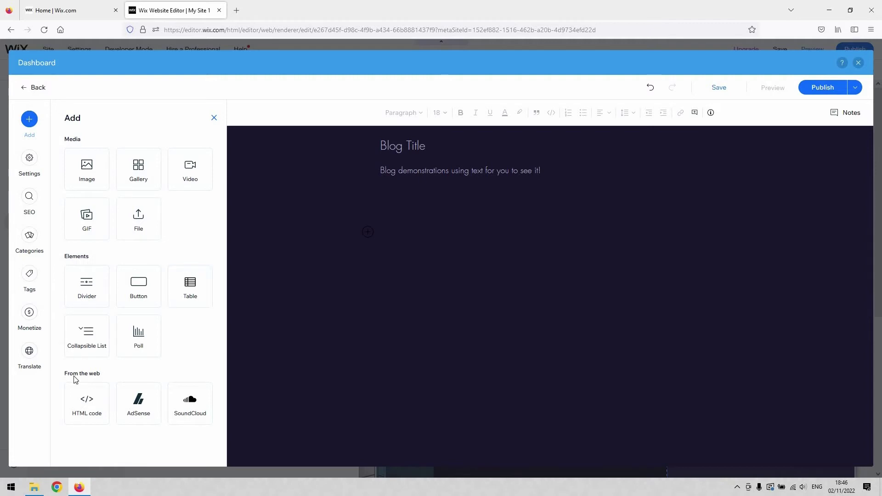
Step: Upload the Retro Natural Orange Bottle Label image and insert it below the post text
left_click(93, 184)
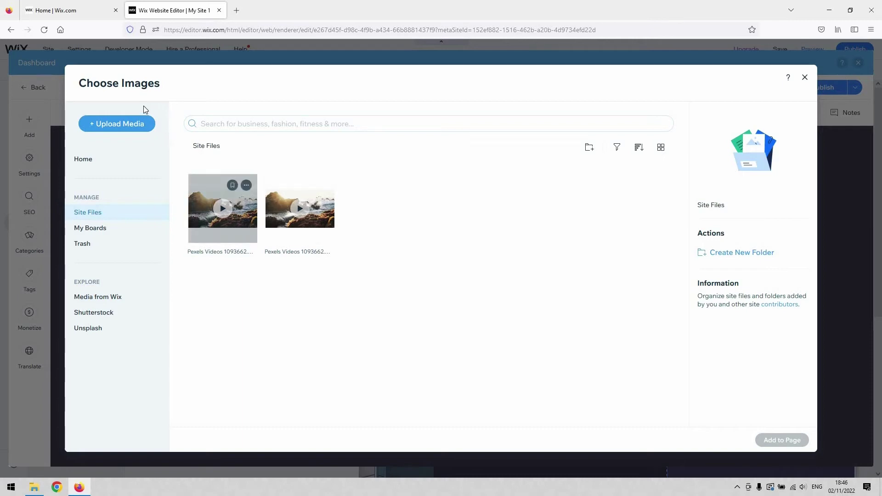
left_click(130, 126)
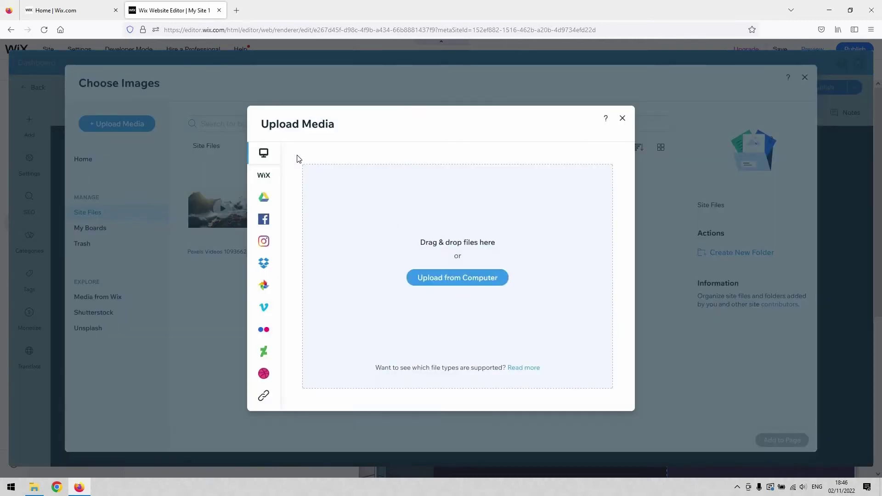
mouse_move(295, 231)
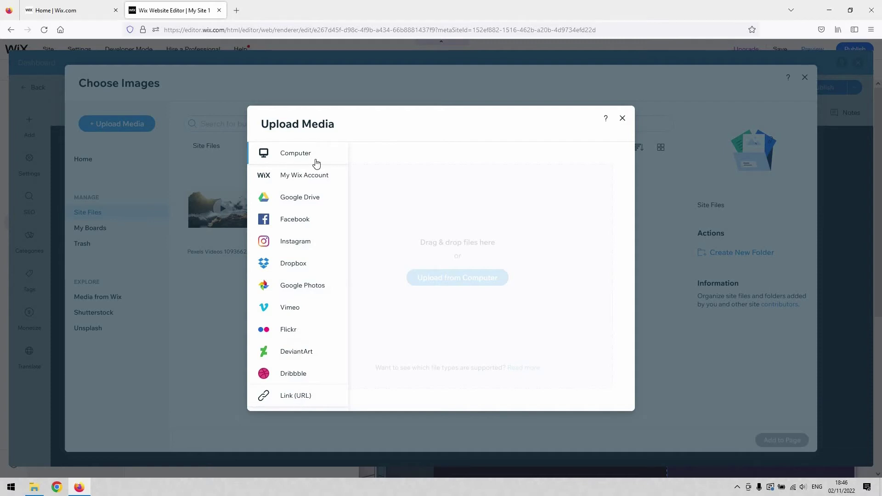
left_click(471, 281)
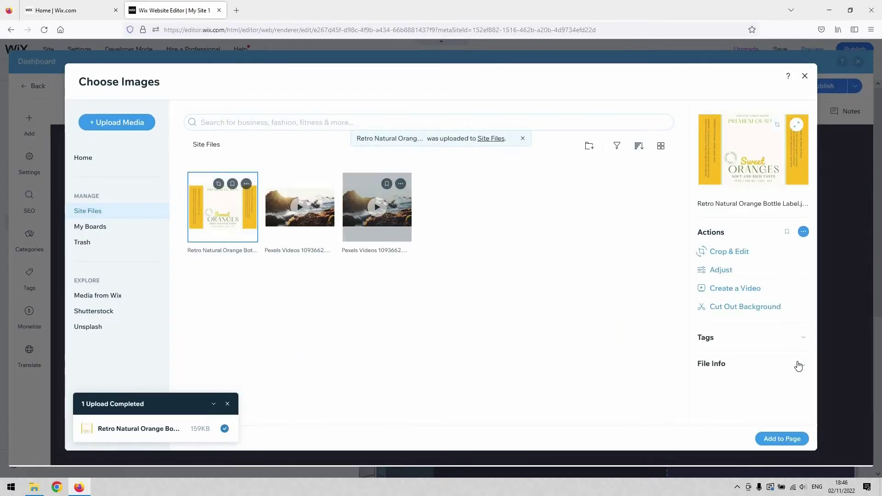
left_click(791, 438)
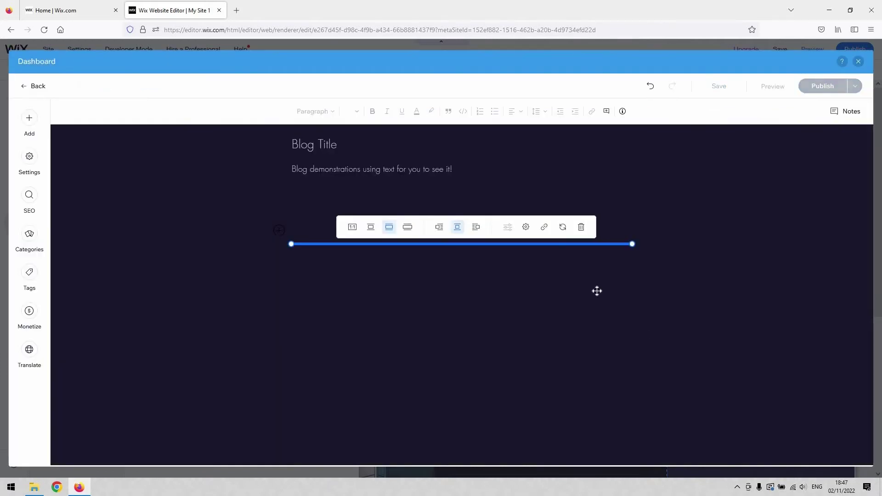
scroll(722, 300, "up", 2)
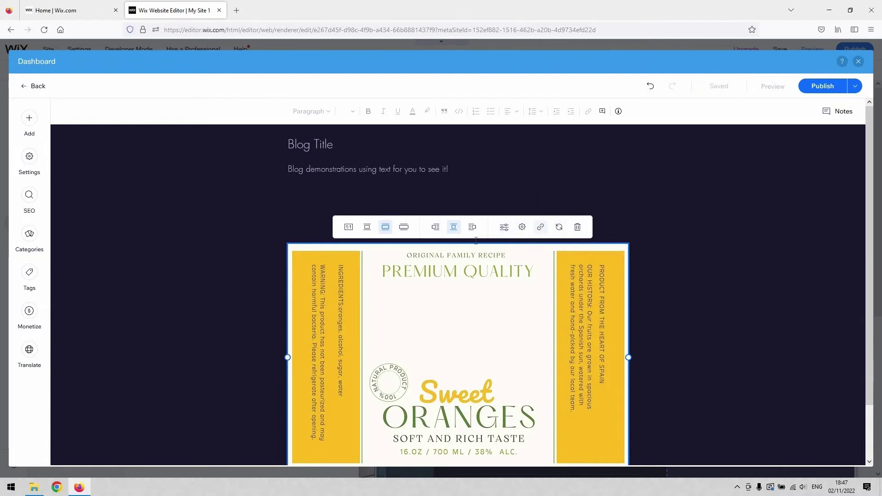
left_click(403, 228)
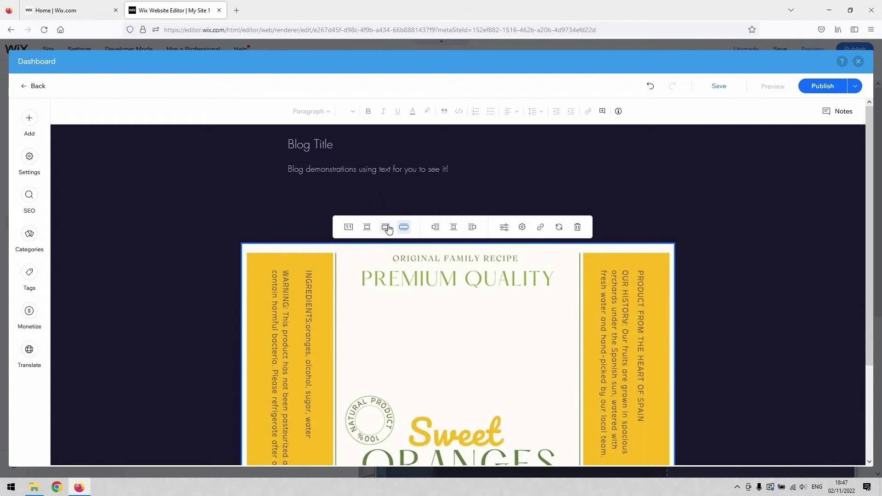
left_click(376, 229)
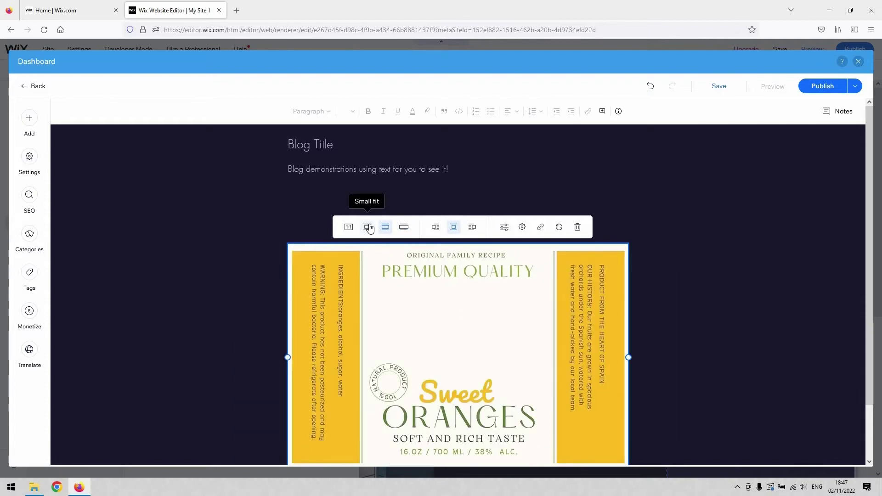
left_click(367, 228)
left_click(389, 230)
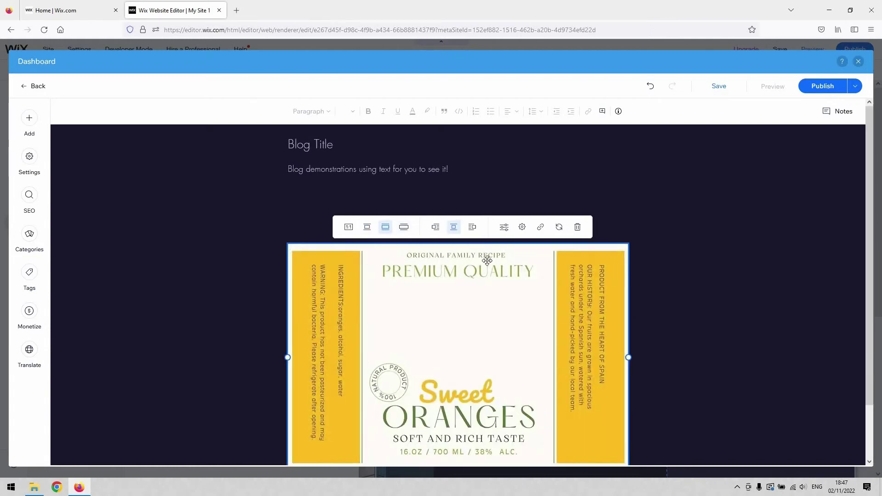
left_click(437, 227)
left_click(422, 227)
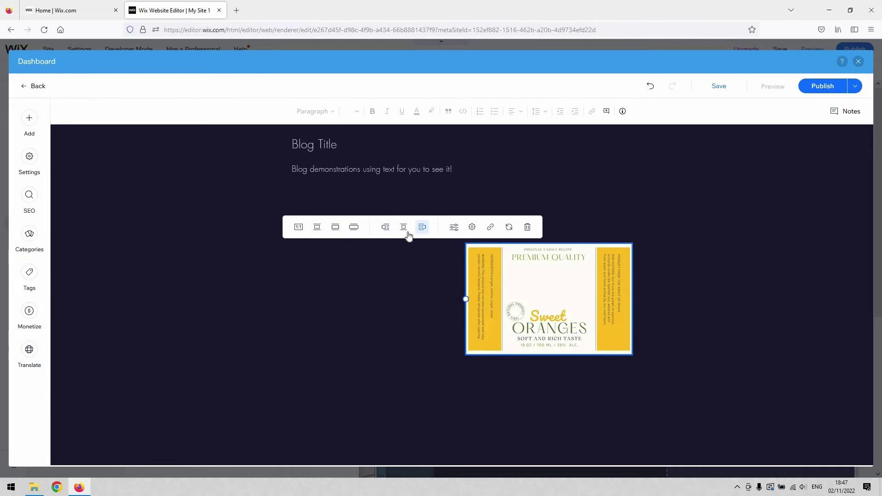
left_click(404, 227)
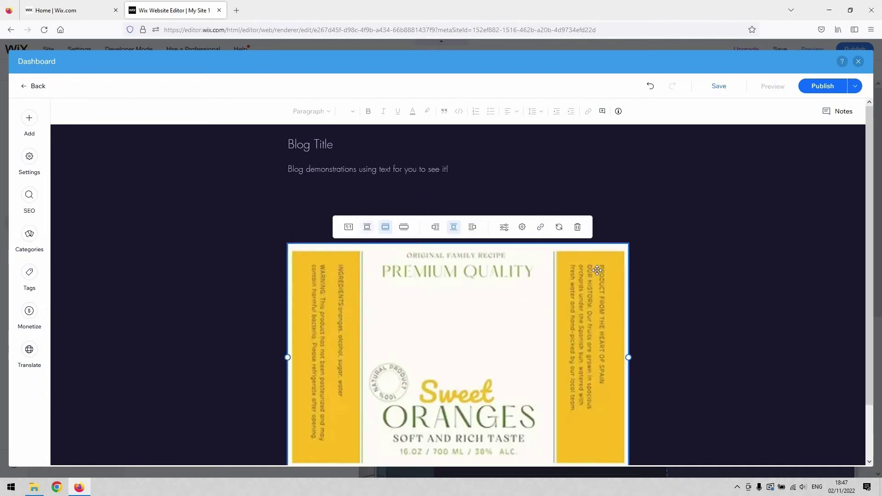
left_click(504, 227)
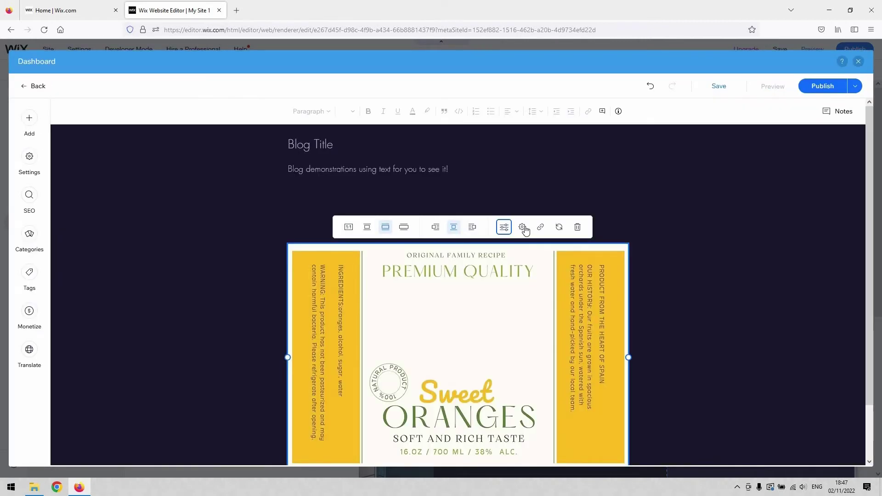
left_click(523, 228)
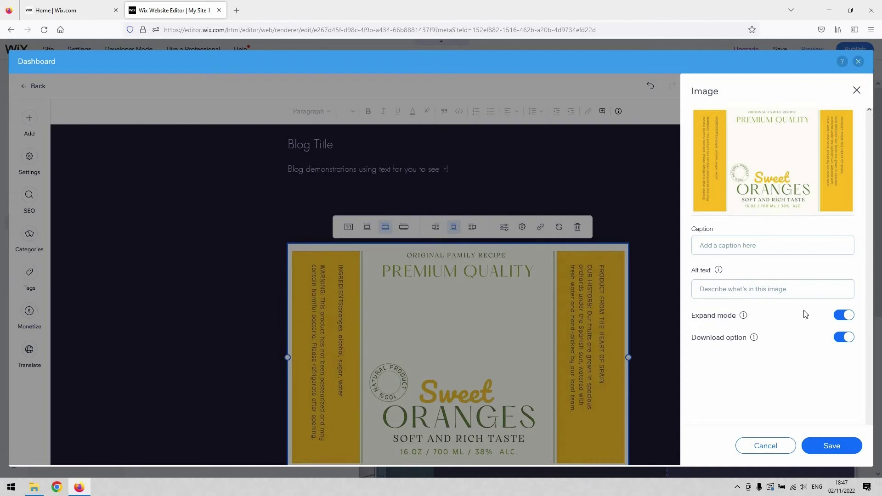
left_click(766, 447)
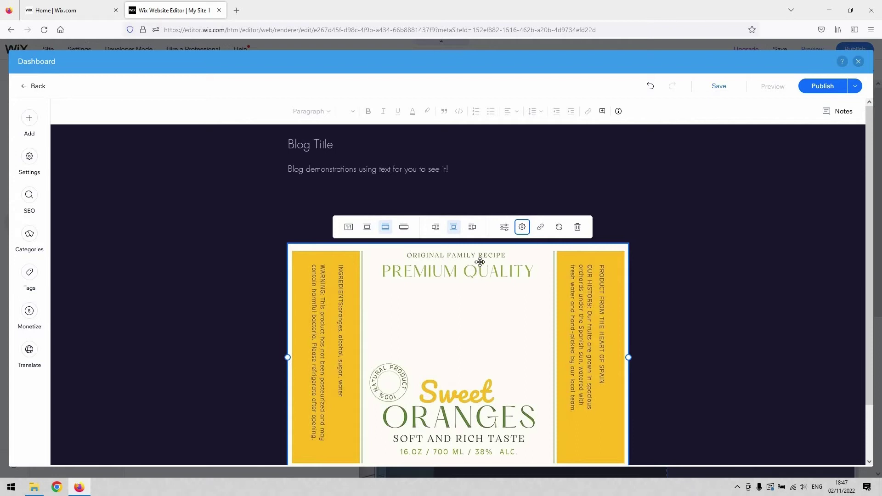
scroll(689, 268, "down", 2)
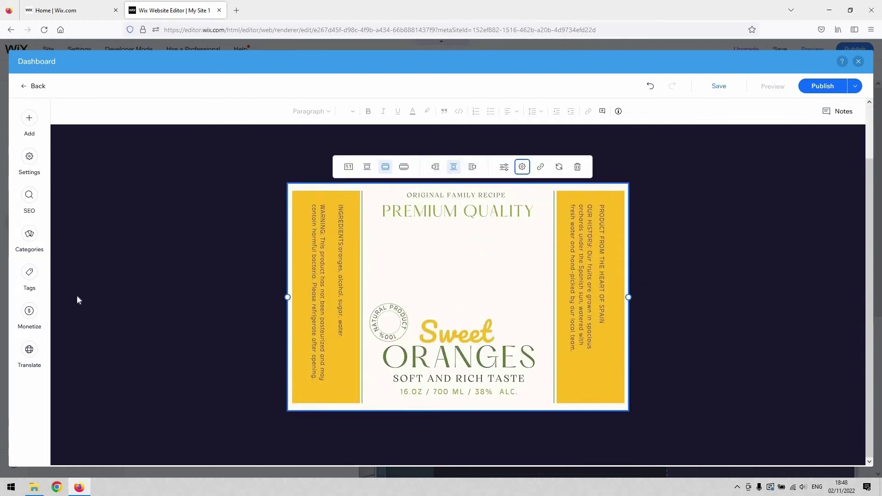
left_click(29, 196)
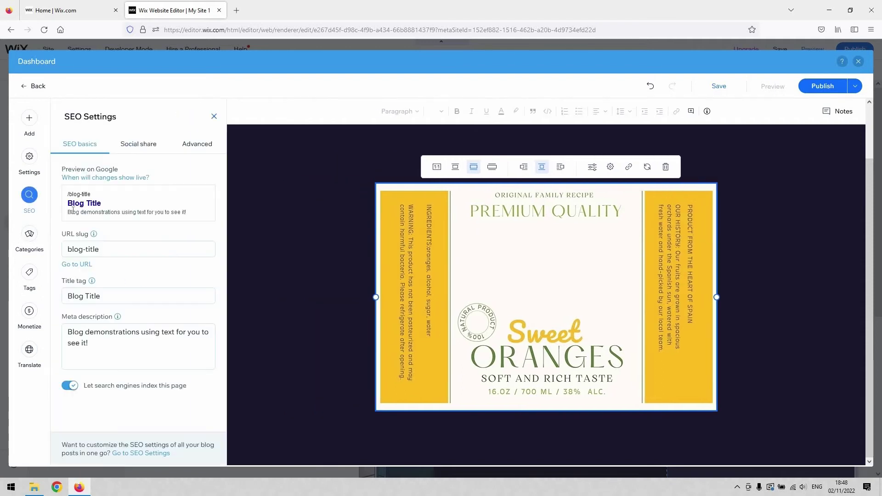
Step: Open the post's category and tag settings without adding any category or tag
left_click(30, 234)
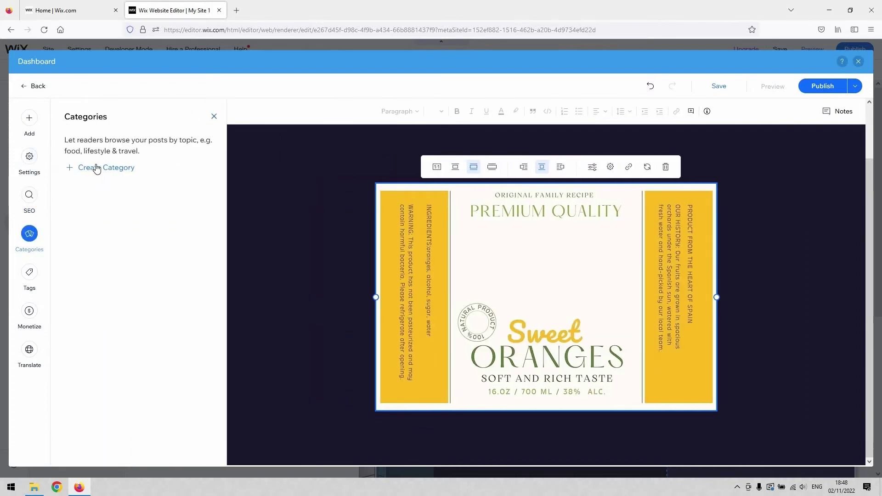
left_click(96, 167)
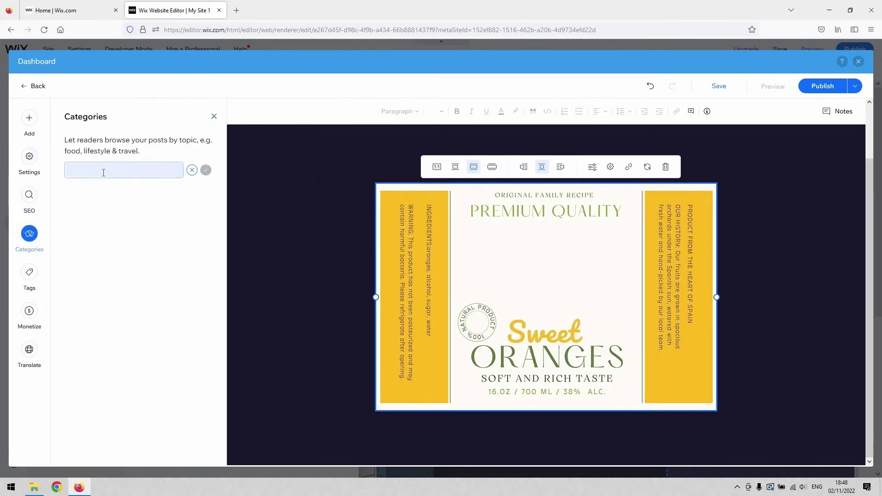
left_click(29, 273)
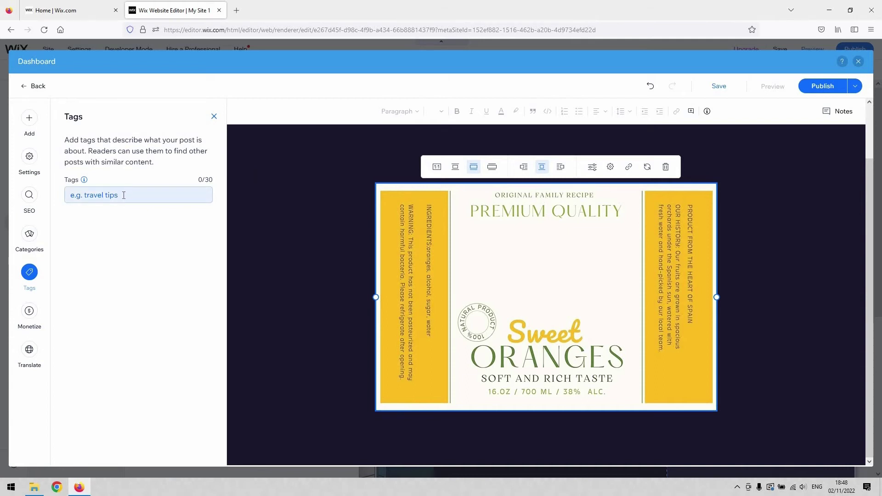
left_click(105, 196)
Step: Look through the monetization and translation options, then publish the post
left_click(29, 313)
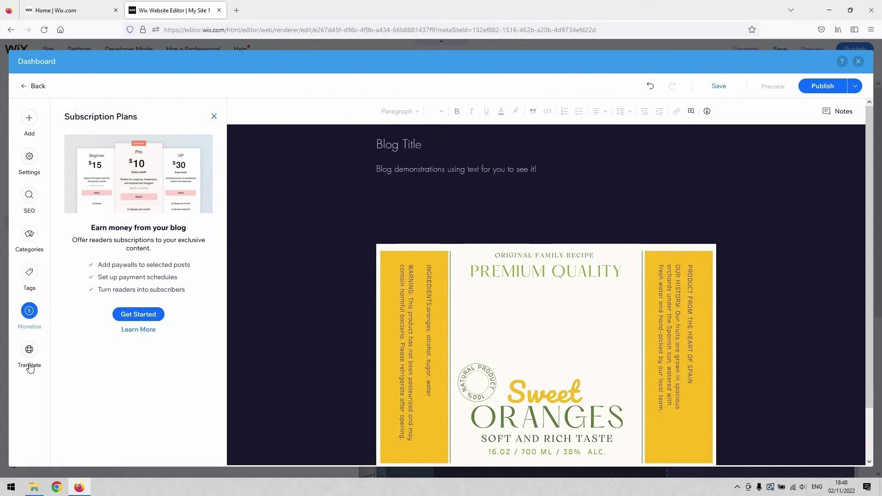
left_click(29, 349)
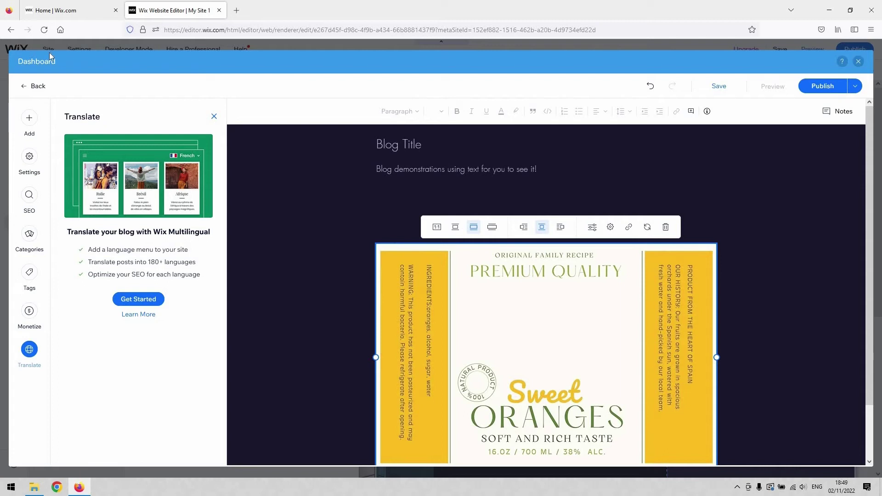
left_click(30, 120)
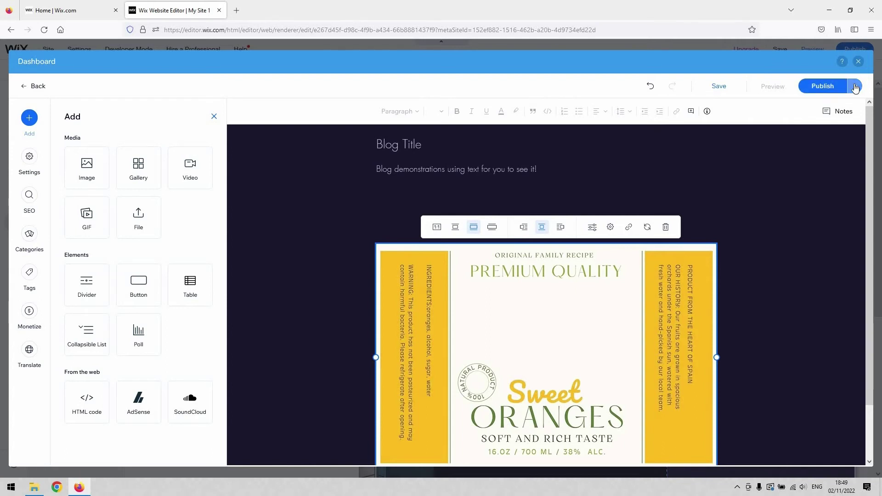
left_click(823, 86)
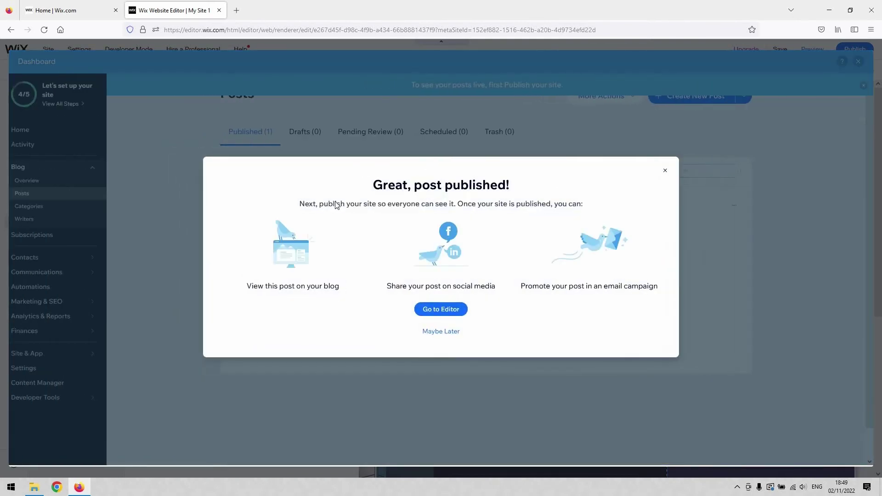
Step: Return to the site editor in a new tab and preview the live site
left_click(445, 310)
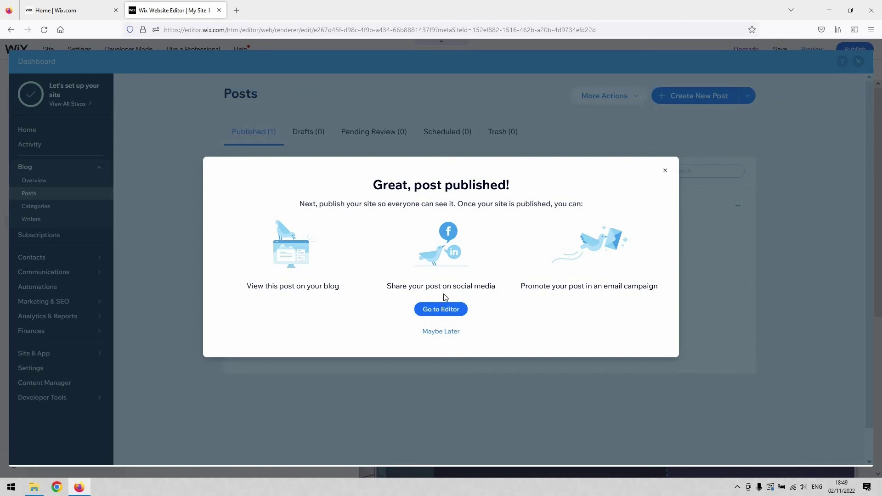
left_click(437, 309)
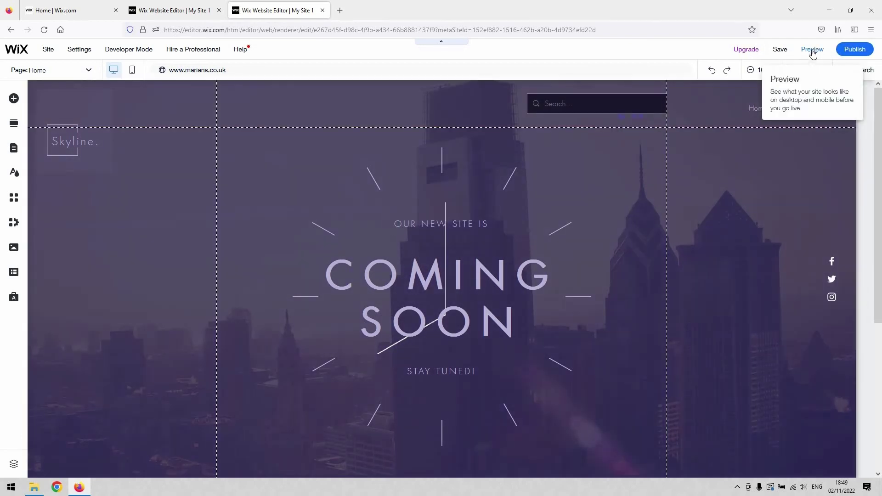
left_click(825, 54)
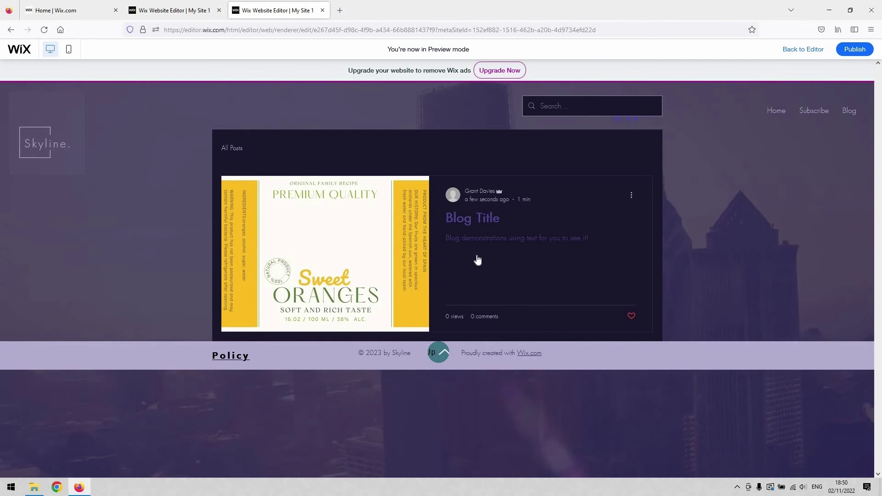
Step: Open and dismiss the Blog Title post's three-dot menu, then return to the confirmation tab
left_click(632, 194)
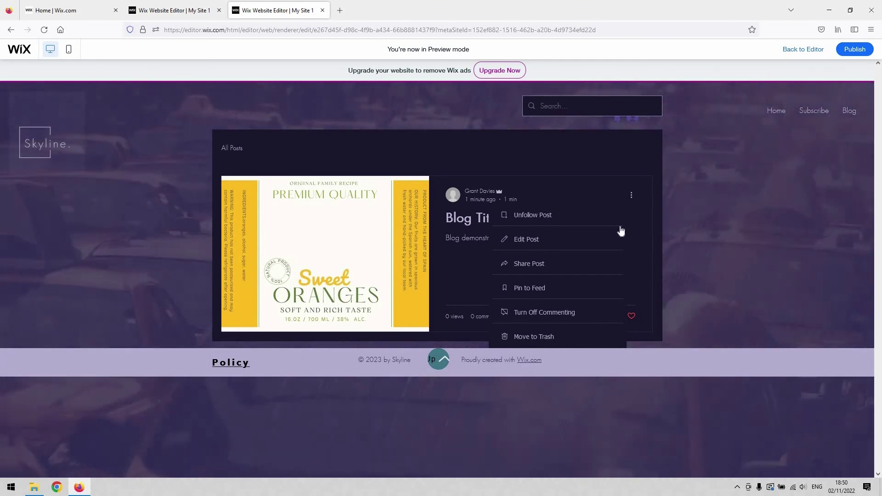
left_click(633, 198)
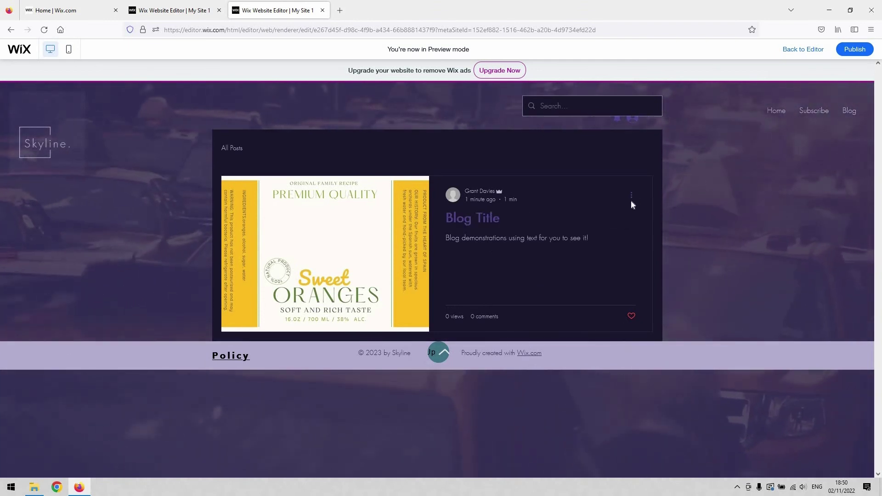
left_click(191, 4)
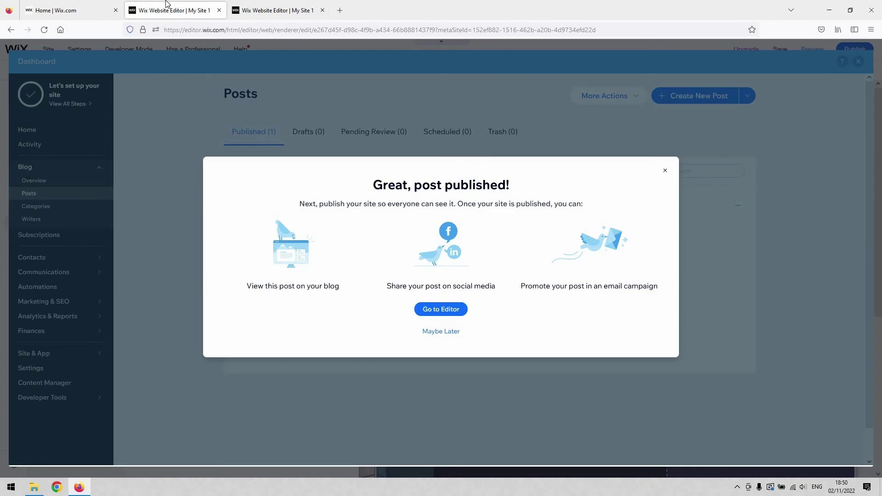
Step: Reload the dashboard tab and go to the Blog > Posts list
left_click(70, 5)
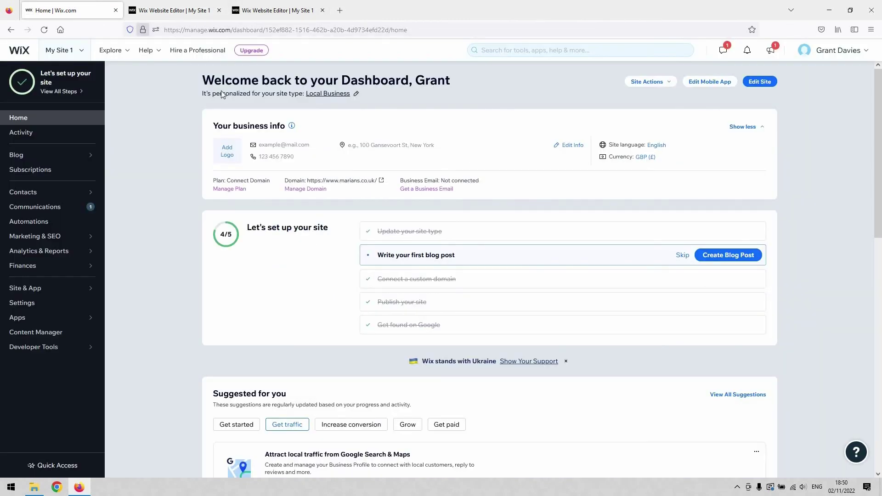
left_click(46, 30)
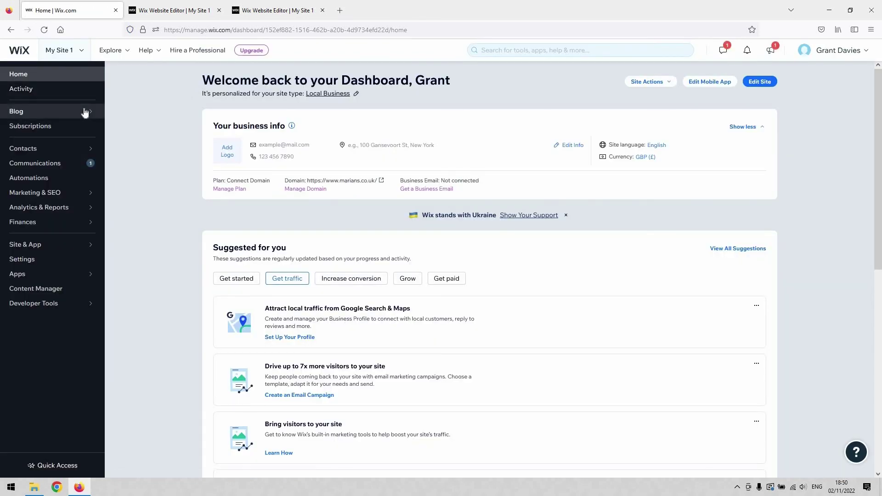
mouse_move(86, 113)
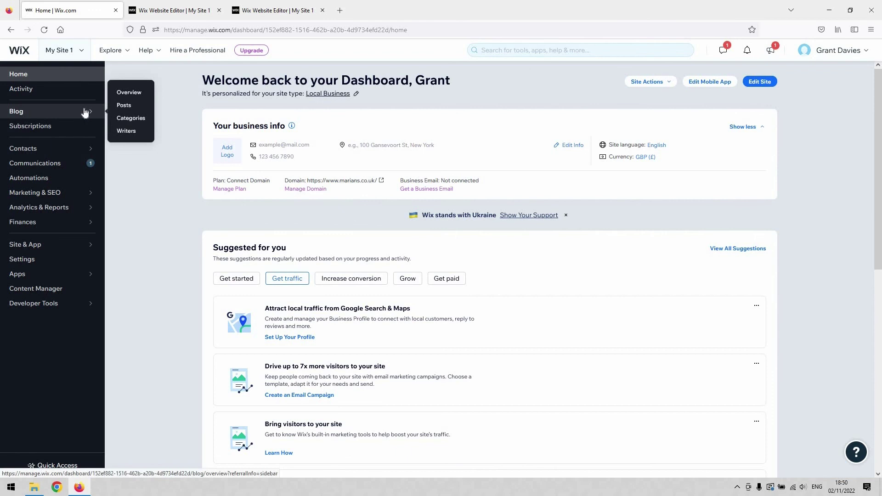
left_click(131, 106)
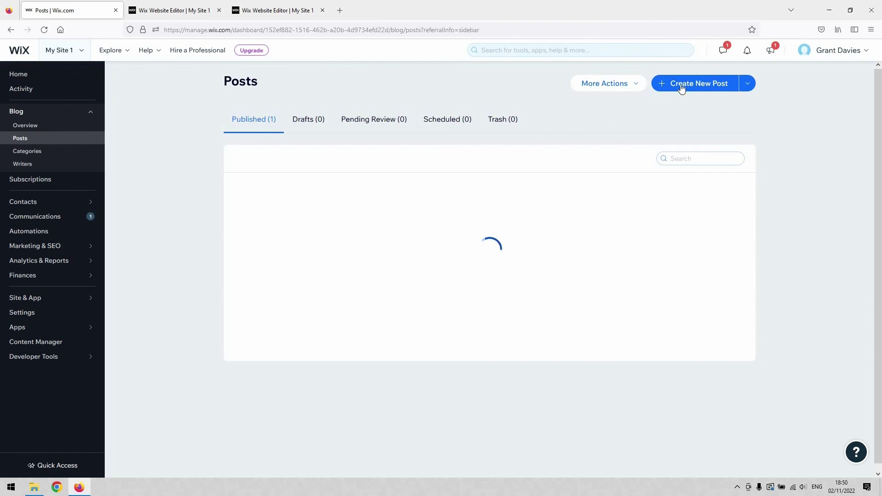
Step: Check the Blog Title post's options and open Blog settings from More Actions, then cancel
left_click(690, 85)
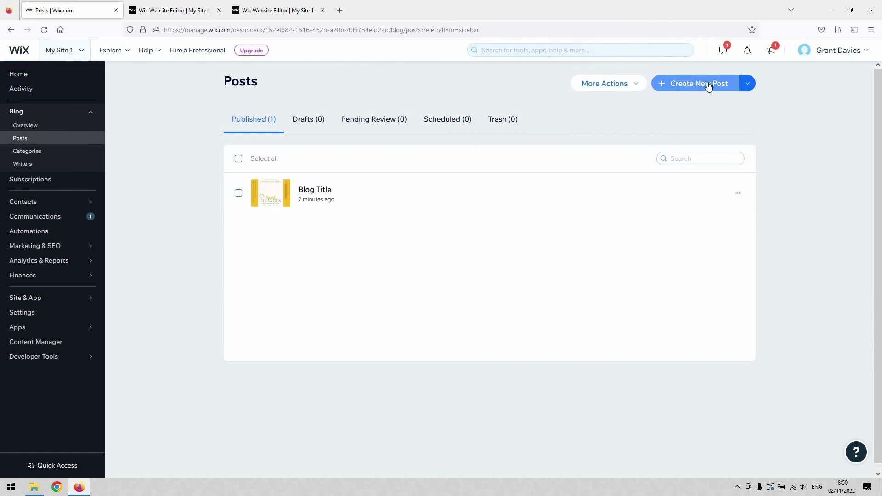
mouse_move(721, 195)
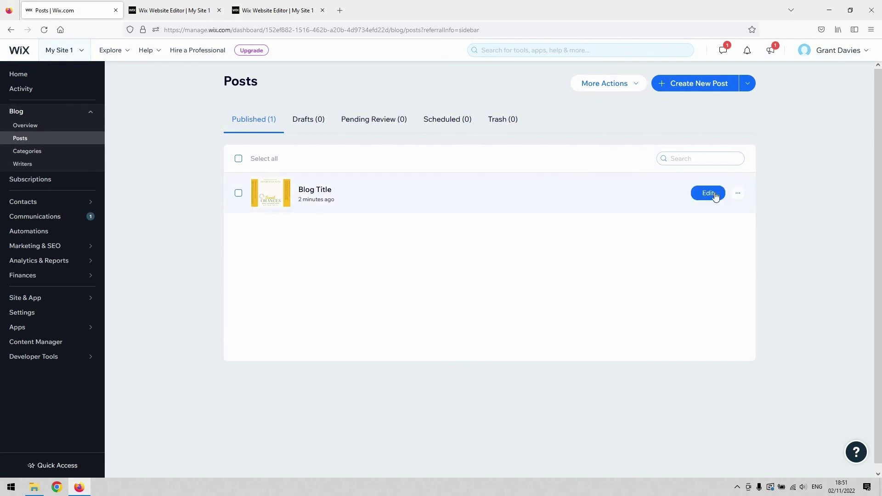
left_click(738, 194)
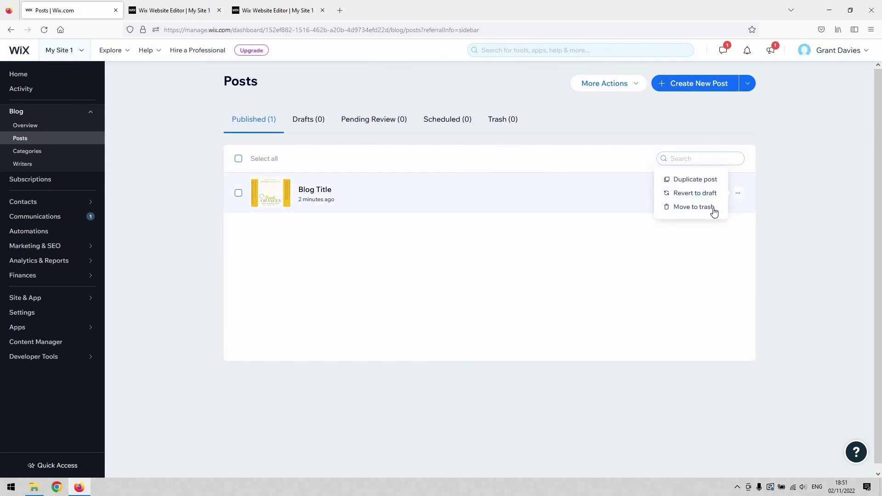
left_click(636, 87)
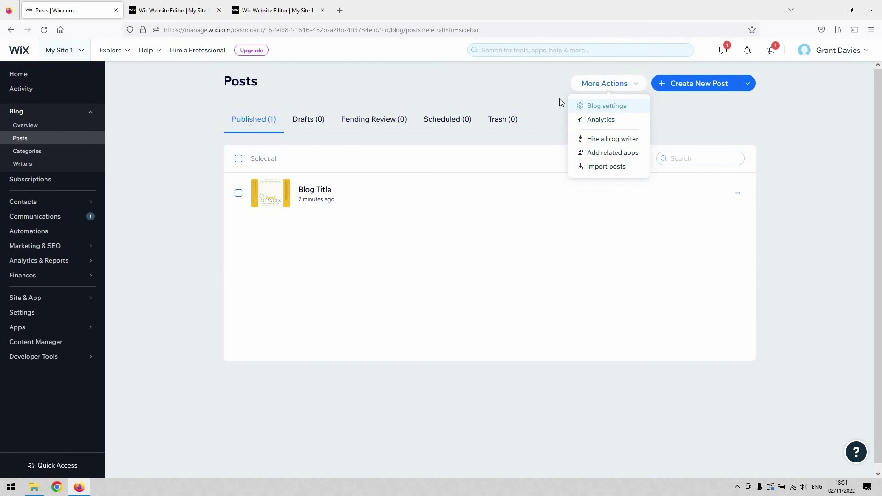
left_click(628, 109)
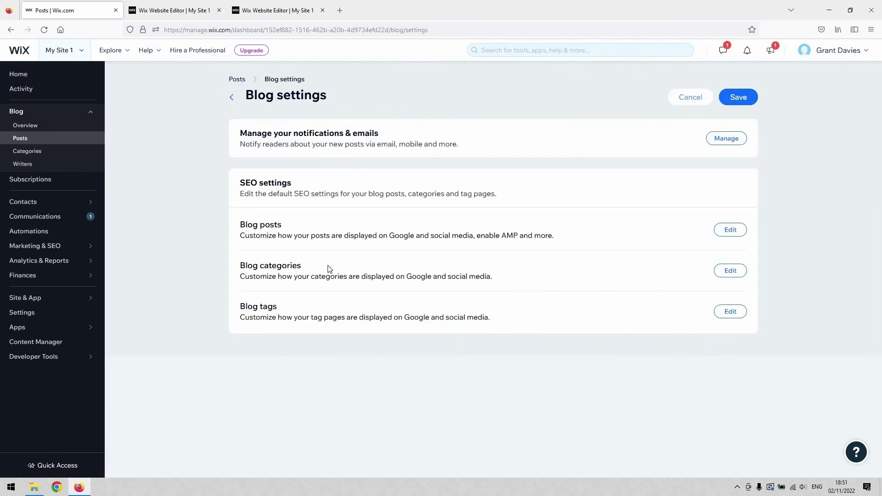
left_click(691, 98)
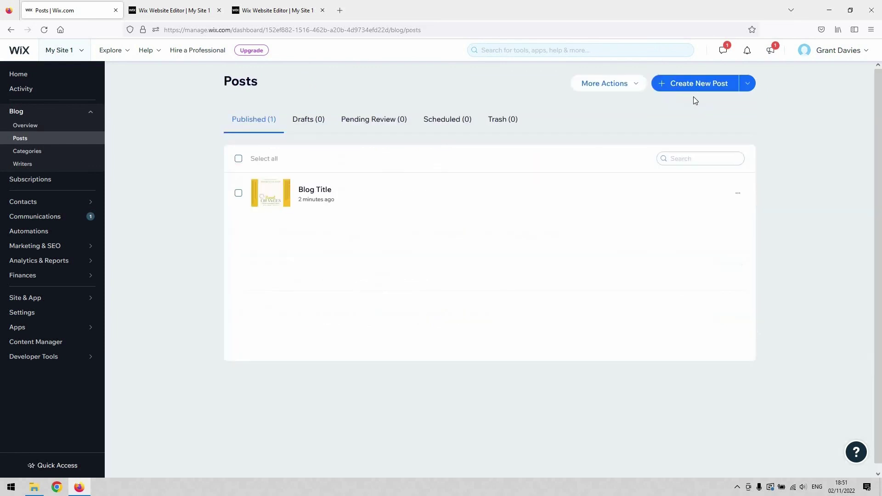